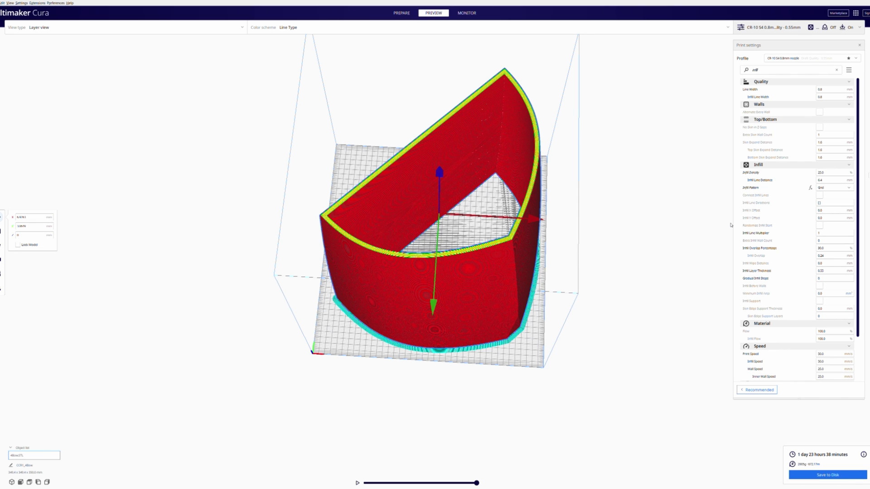
Orbit the sliced preview to look side-on and down into the hull's hollow interior
mouse_move(452, 309)
right_mouse_down()
mouse_move(430, 297)
mouse_move(439, 285)
mouse_move(450, 297)
right_mouse_up()
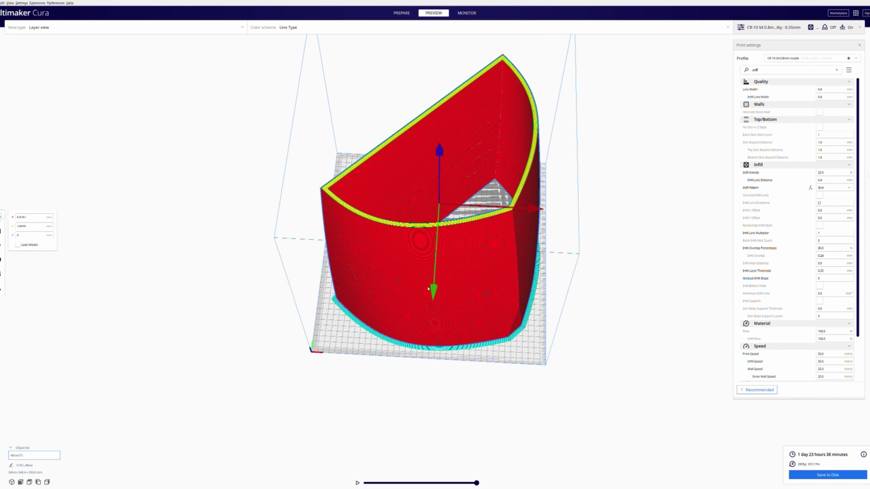
mouse_move(449, 295)
right_mouse_down()
mouse_move(441, 285)
mouse_move(429, 293)
mouse_move(442, 301)
right_mouse_up()
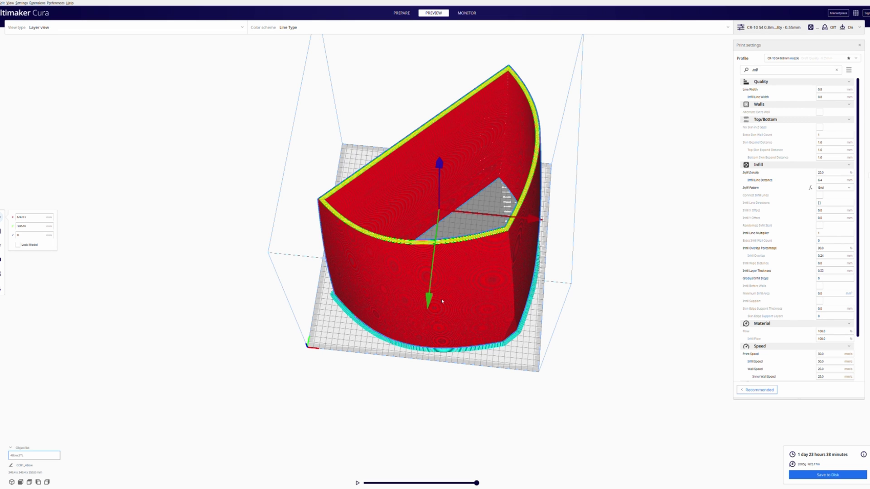
mouse_move(442, 300)
right_mouse_down()
mouse_move(450, 280)
mouse_move(446, 301)
right_mouse_up()
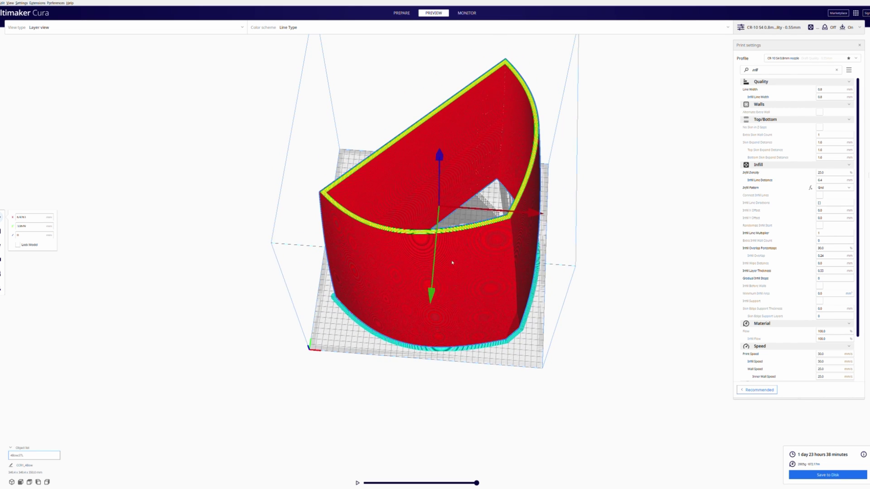
right_click_drag(474, 256, 344, 325)
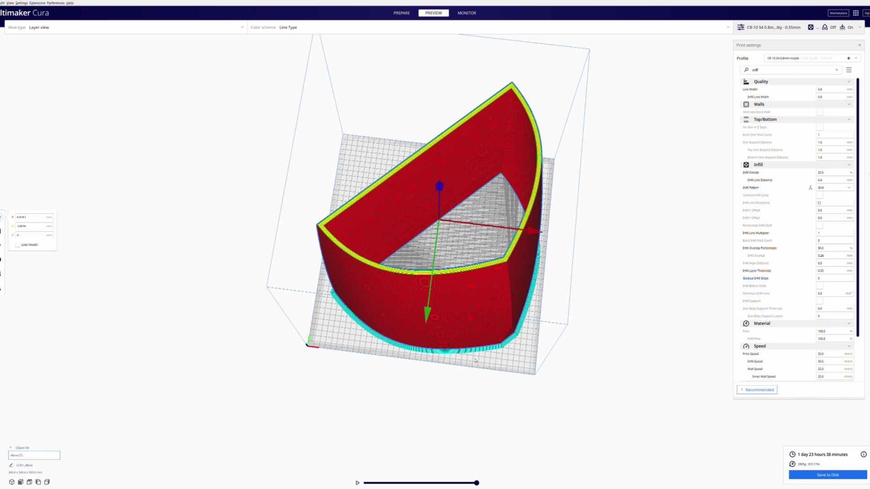
right_click_drag(475, 360, 492, 344)
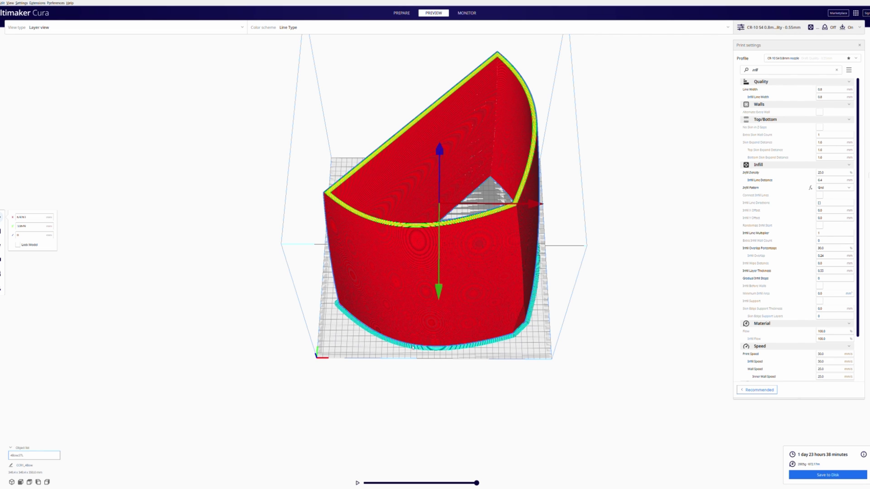
mouse_move(417, 353)
right_mouse_down()
mouse_move(401, 368)
mouse_move(403, 356)
right_mouse_up()
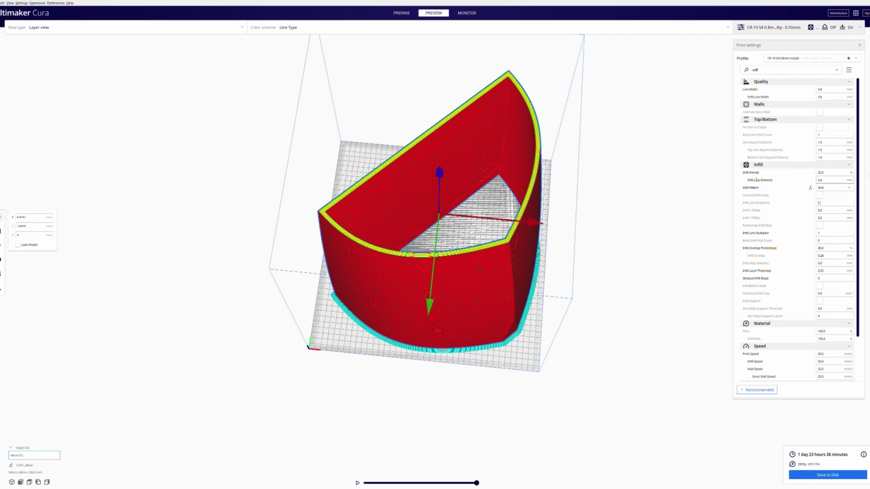
Lower the layer slider a few layers and zoom in to expose the wall's internal infill
key("Down")
key("Down")
key("Down")
key("Down")
key("Down")
key("Down")
key("Down")
key("Down")
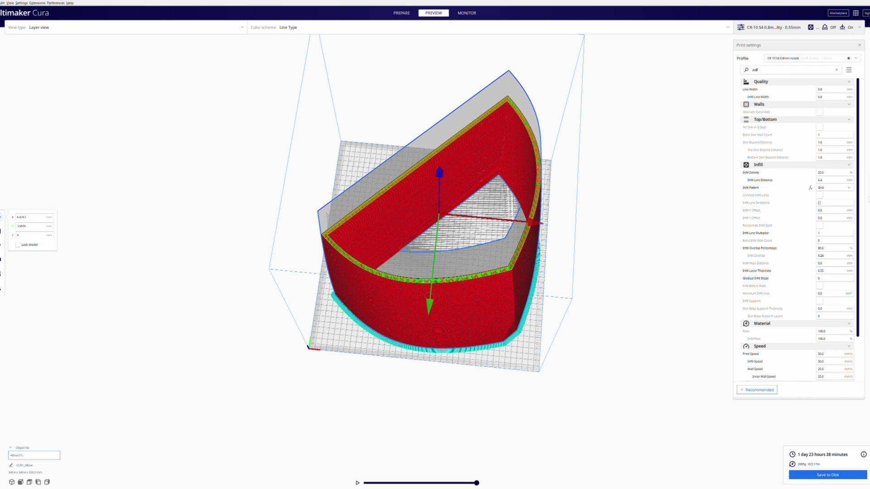
scroll(521, 262, "up", 5)
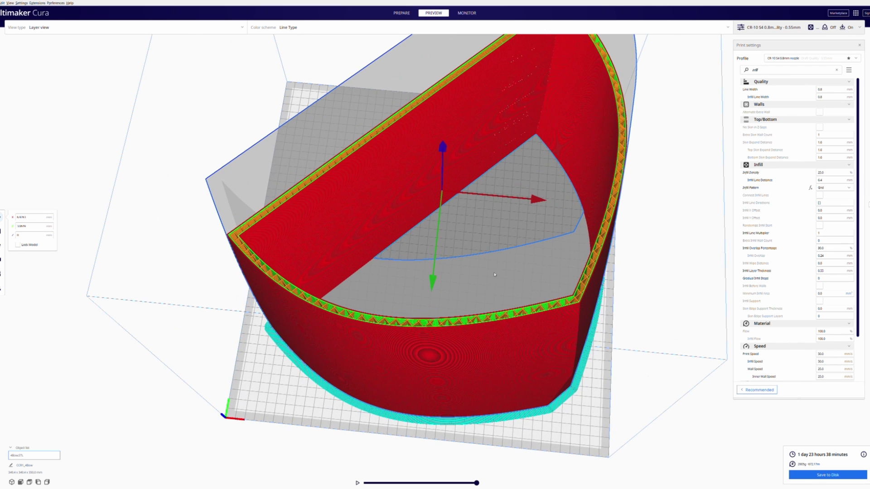
scroll(507, 312, "up", 2)
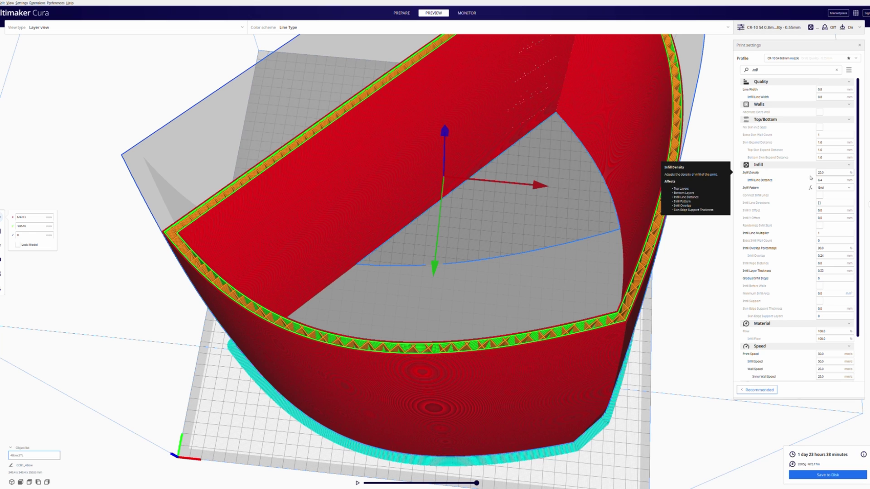
left_click(822, 173)
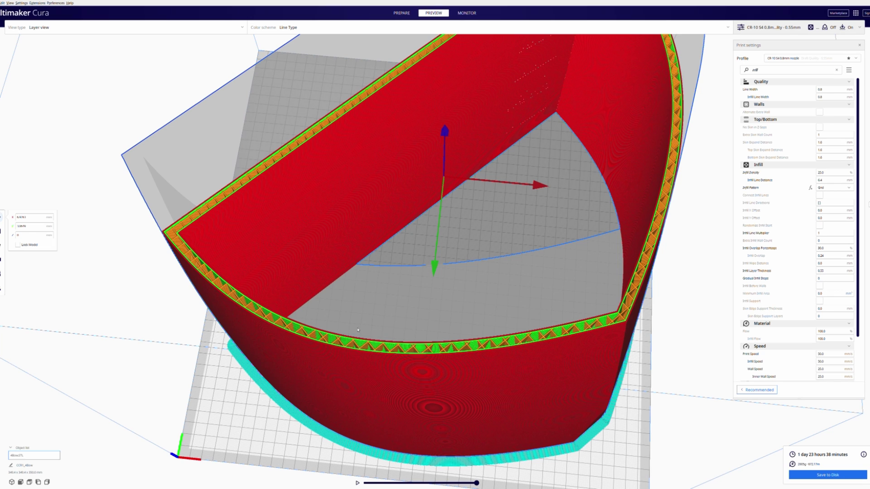
Set Infill Density to 7 and re-slice, bringing the estimate to 1 day 14 hours 11 minutes
double_click(822, 173)
type("7")
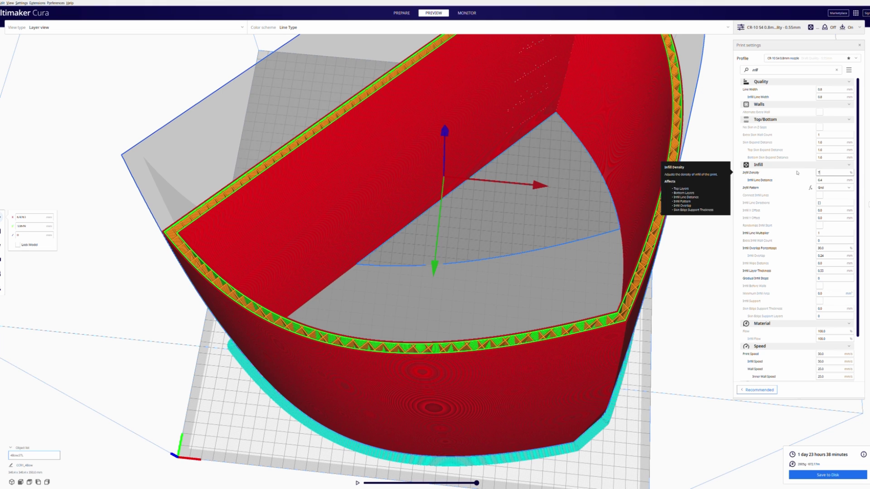
left_click(832, 477)
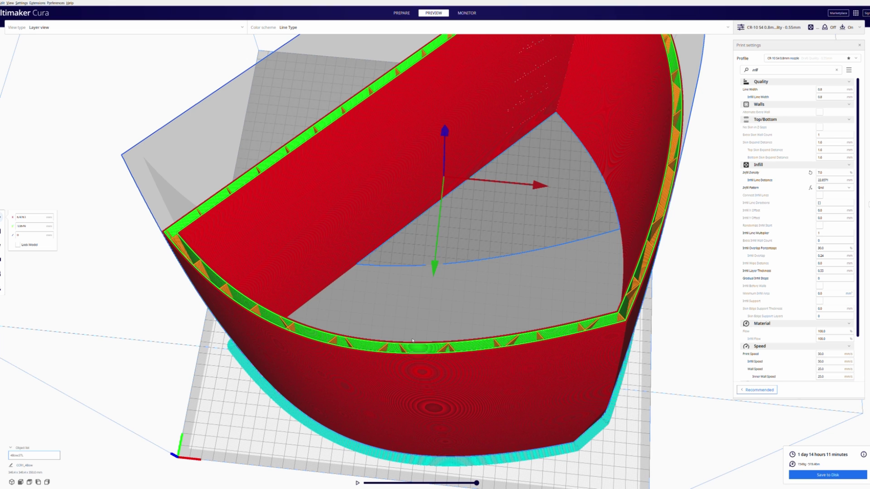
right_click_drag(329, 335, 431, 292)
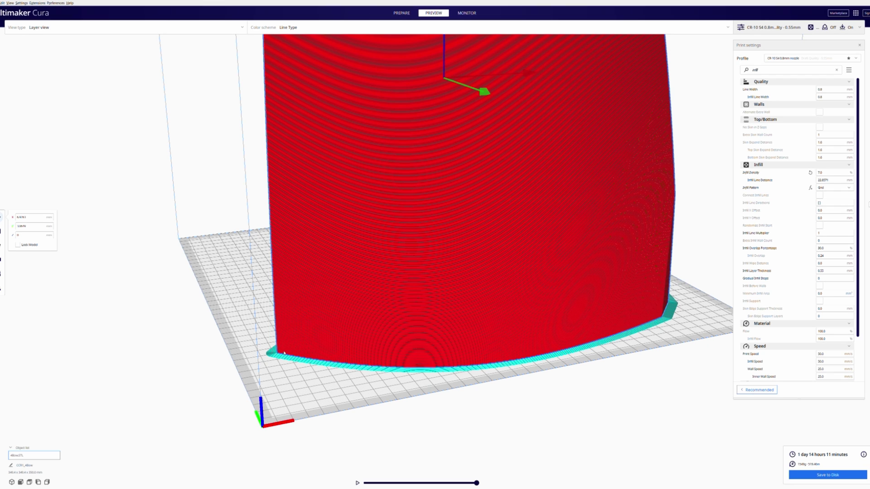
right_click_drag(303, 354, 550, 365)
scroll(359, 262, "down", 5)
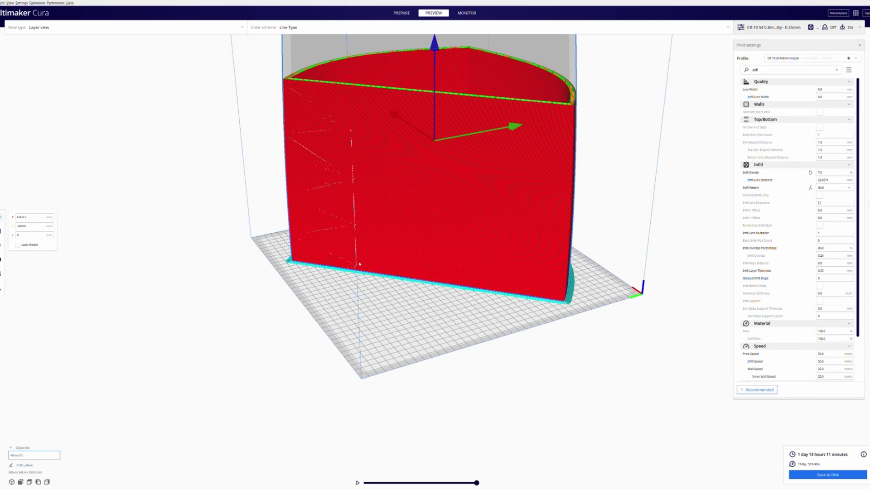
scroll(355, 252, "up", 6)
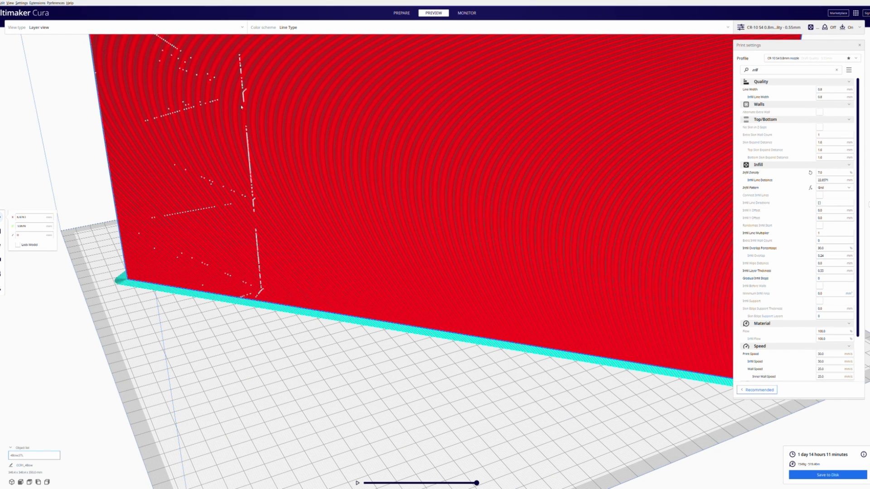
scroll(418, 225, "down", 5)
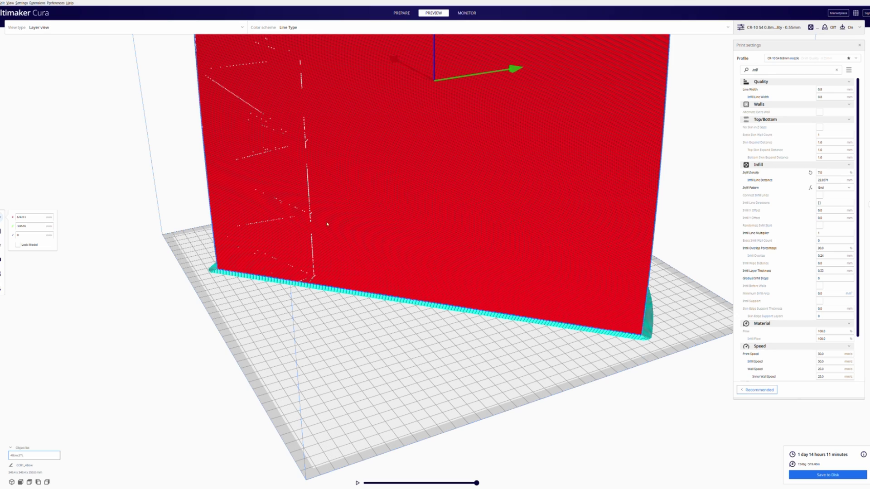
right_click_drag(523, 248, 448, 241)
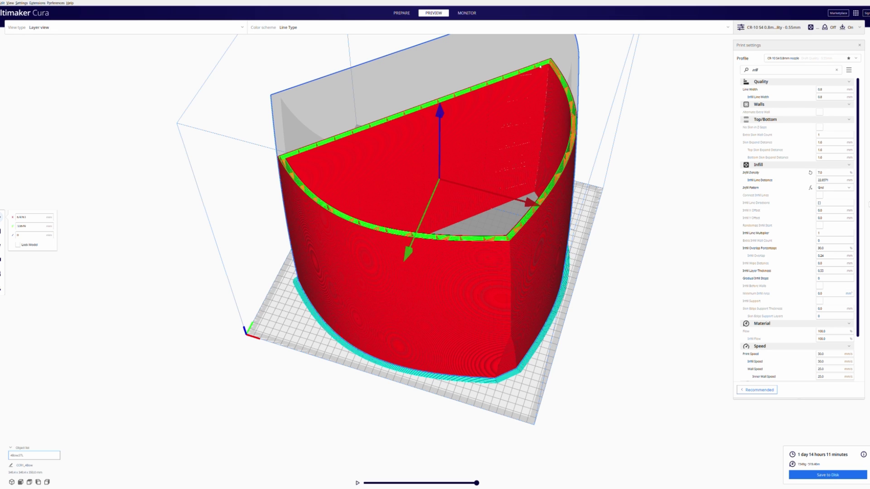
right_click_drag(403, 190, 460, 200)
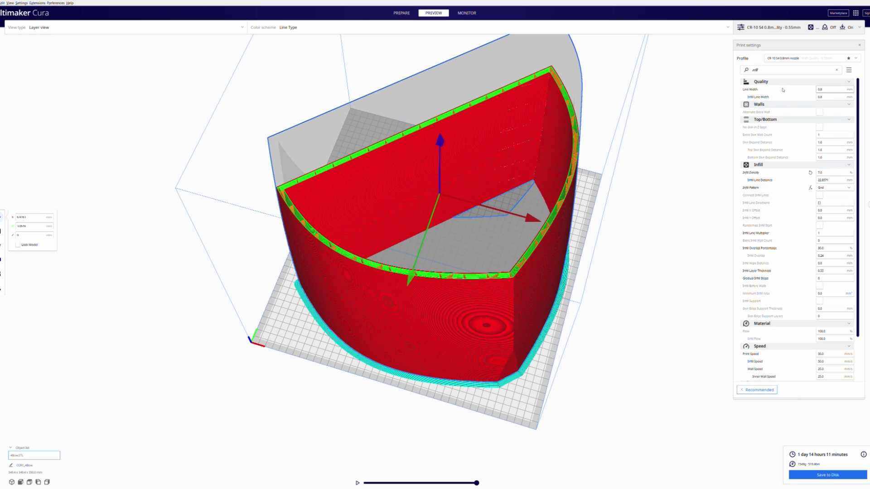
double_click(754, 70)
type("i")
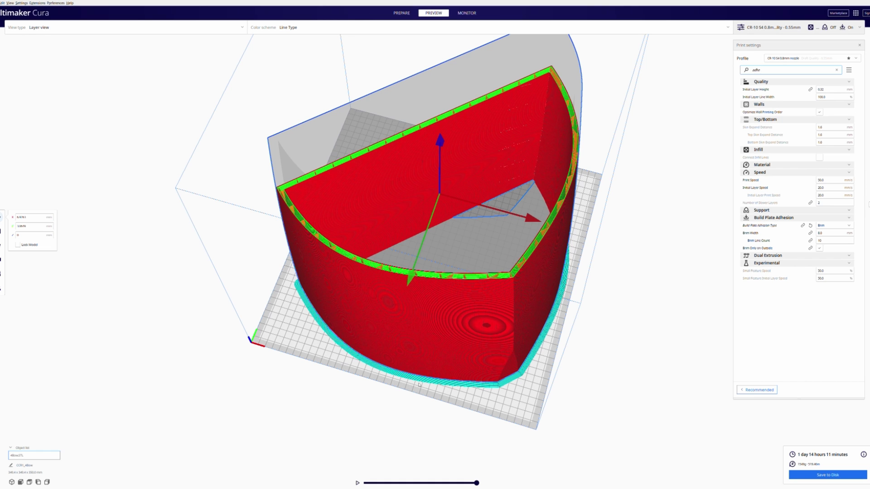
mouse_move(455, 393)
right_mouse_down()
mouse_move(487, 375)
mouse_move(465, 383)
right_mouse_up()
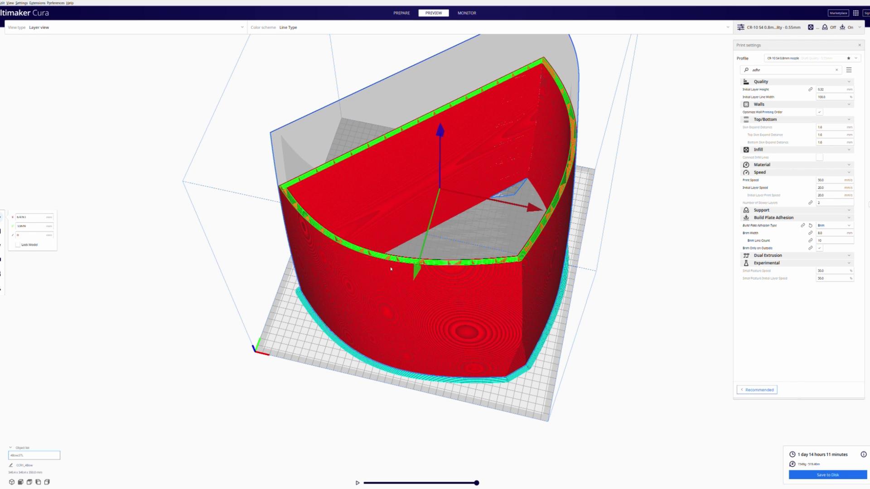
Filter settings by 'layer', set Layer Height to 0.6 mm and re-slice (1 day 11 h 21 min)
left_click(746, 70)
key("ctrl+a")
type("i")
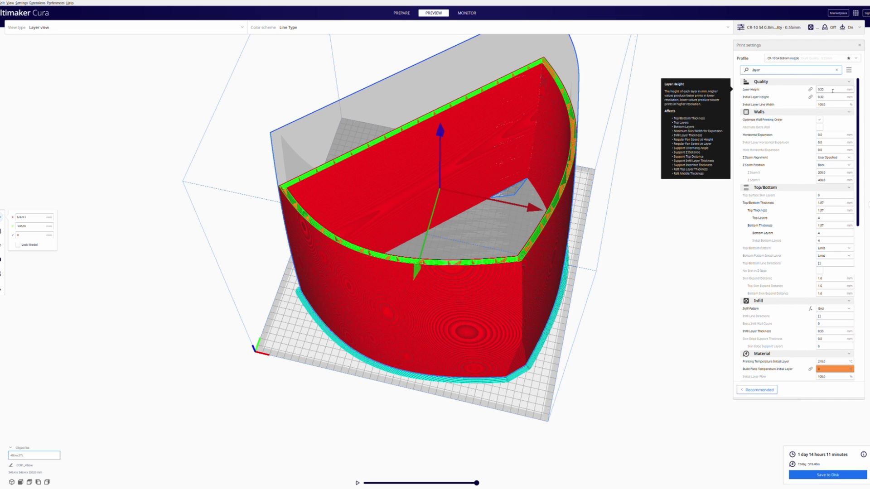
left_click(832, 91)
key("BackSpace")
key("BackSpace")
type("6")
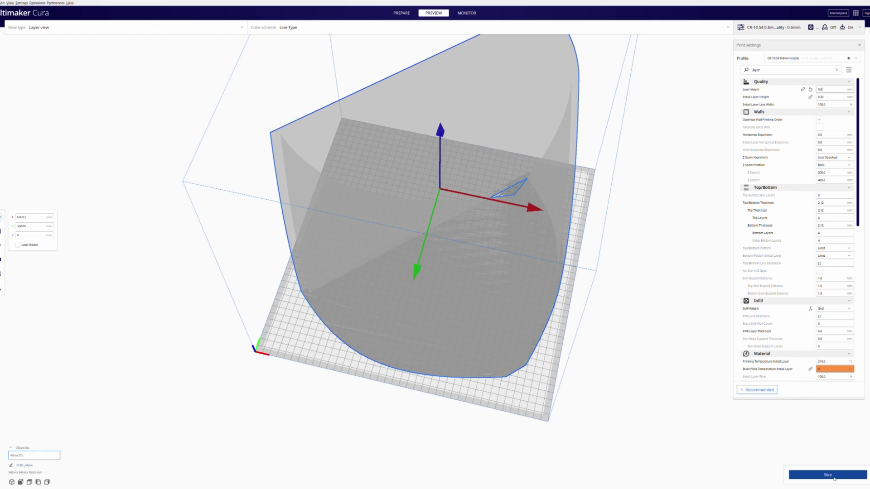
left_click(843, 475)
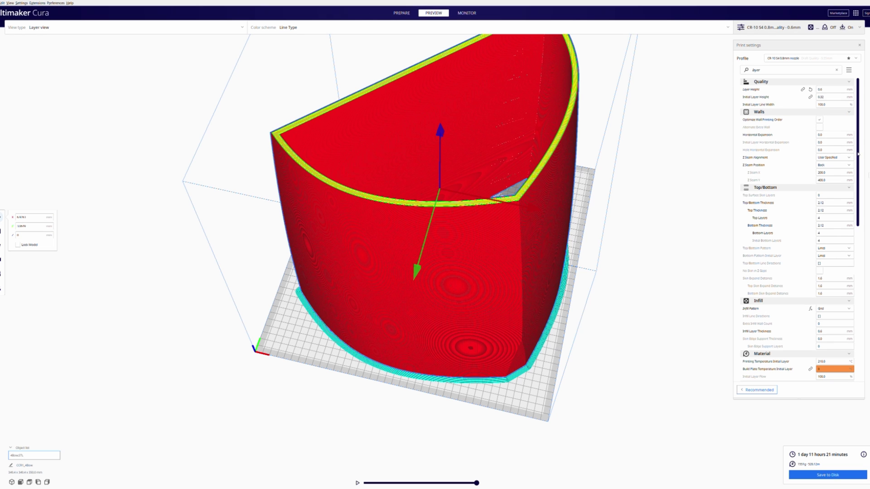
Drop the layer slider one step and zoom to a top-down close-up of the hull walls
key("Down")
key("Down")
key("Down")
key("Down")
key("Down")
key("Down")
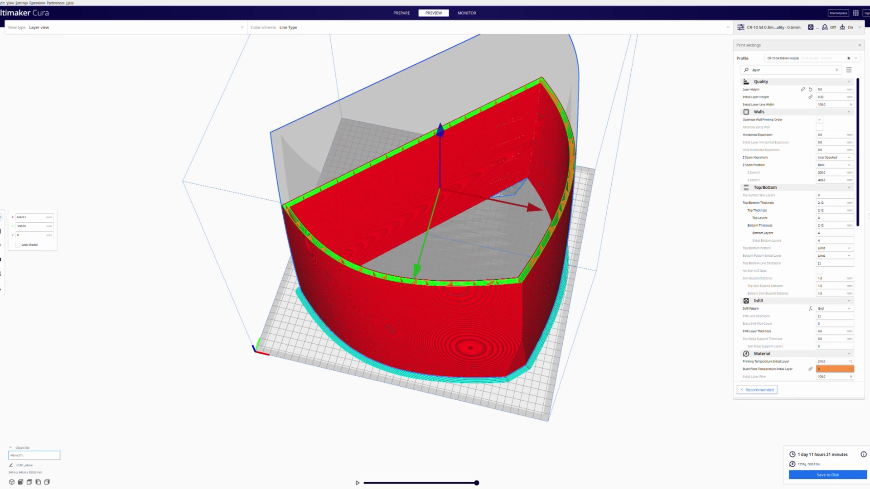
right_click_drag(521, 227, 562, 279)
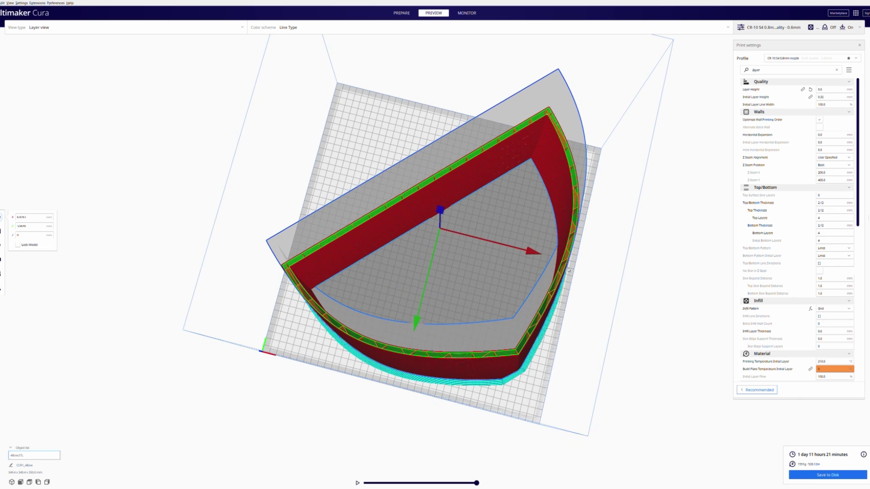
scroll(571, 277, "up", 5)
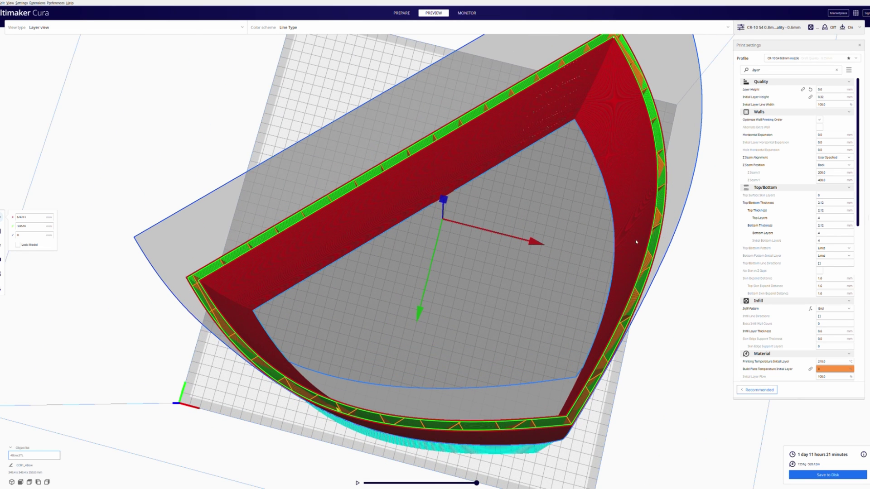
scroll(636, 242, "up", 2)
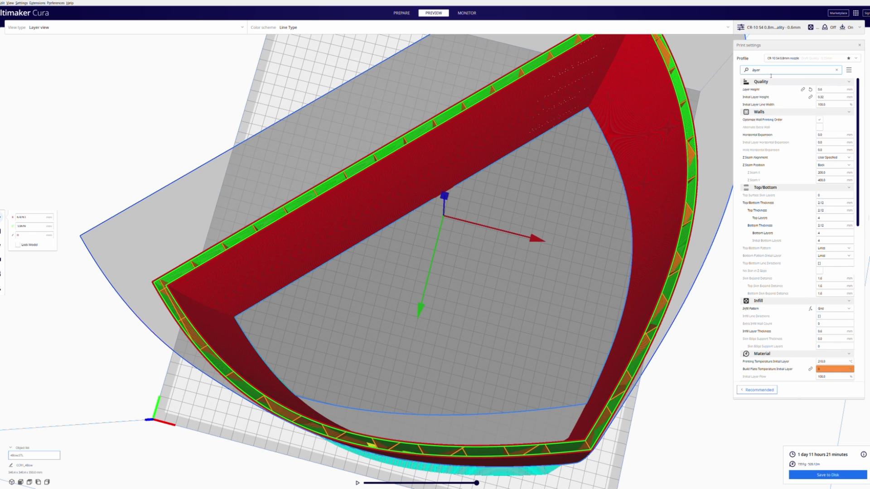
Filter by 'wall', slice with 2.4 mm Wall Thickness (2 days 41 min), then reset to 1.6 mm
left_click_drag(770, 74, 732, 71)
type("ad")
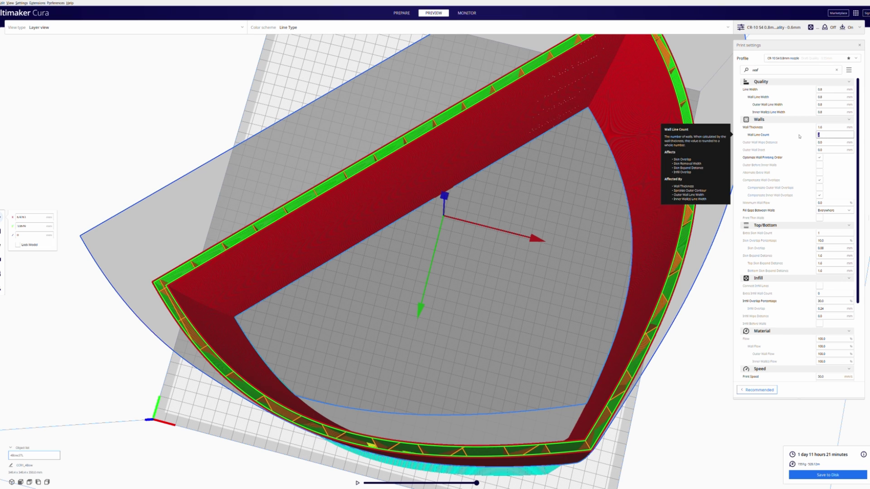
double_click(825, 135)
double_click(821, 127)
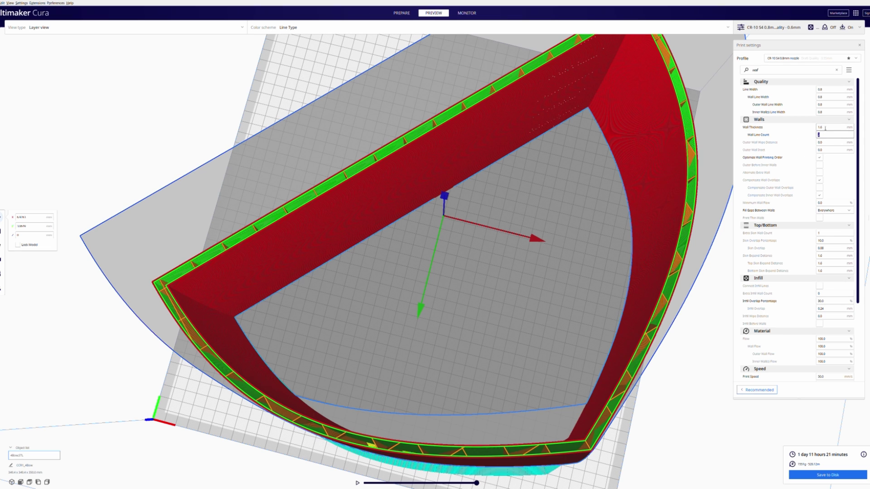
type("2.4")
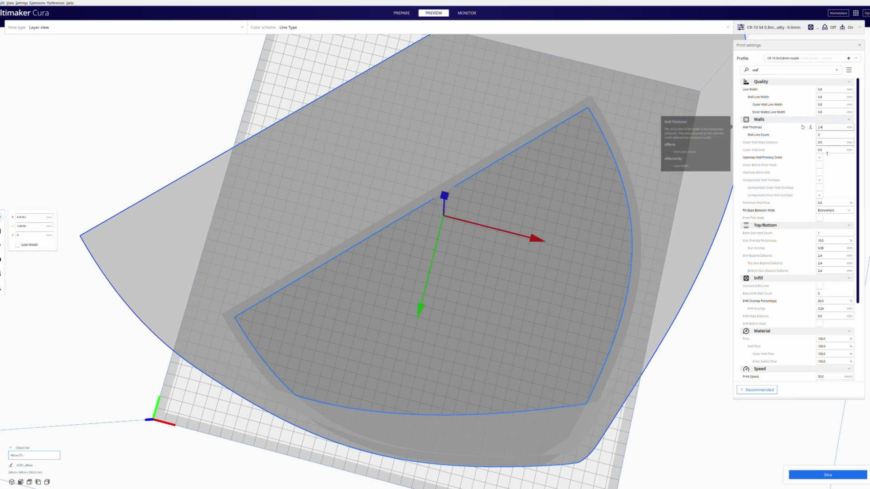
left_click(827, 474)
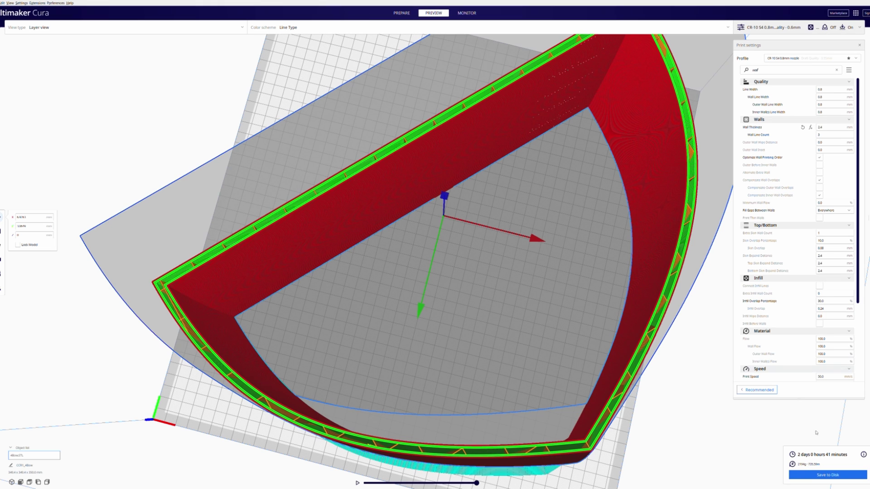
left_click(803, 128)
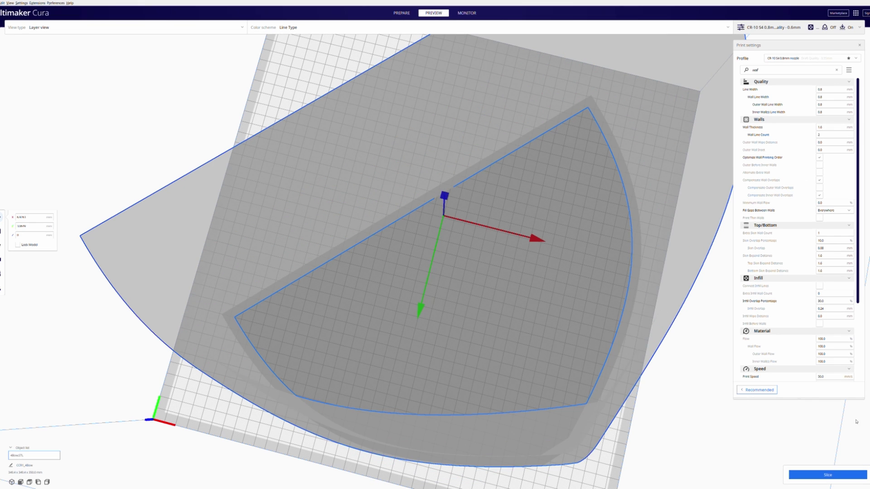
Re-slice the hull with 1.6 mm walls and view the walls from a lower angle
left_click(831, 475)
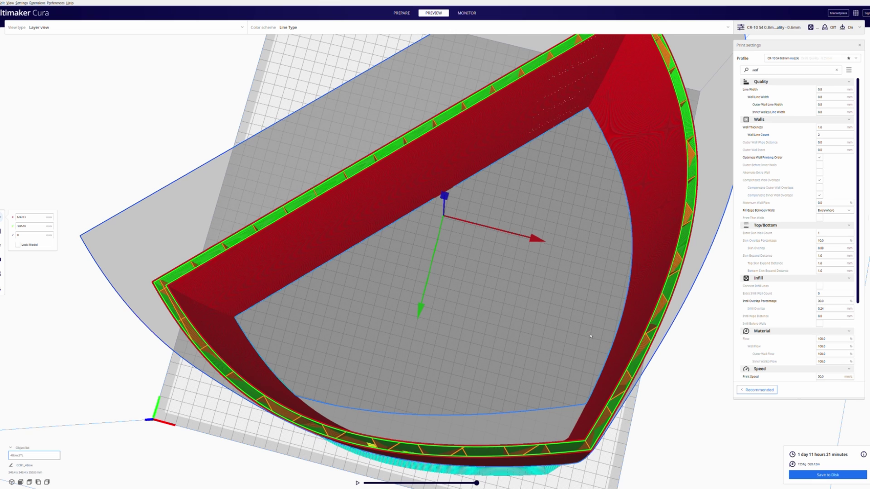
right_click_drag(590, 336, 583, 311)
scroll(578, 311, "down", 3)
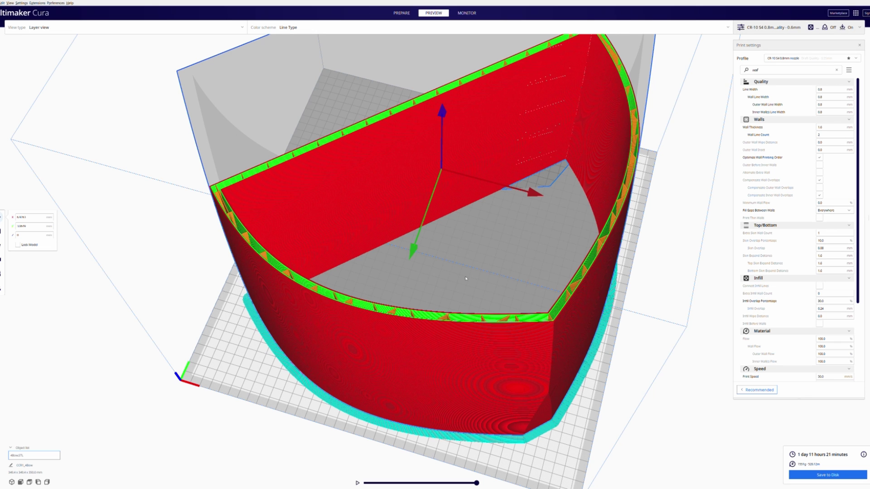
right_click_drag(465, 278, 476, 292)
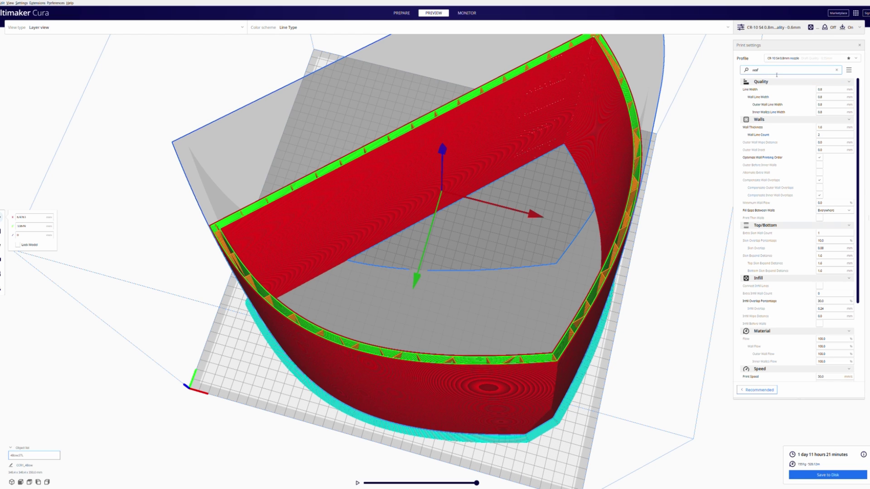
left_click_drag(774, 73, 745, 70)
Filter the Print settings list with 'print s' to show speed, cooling and print sequence options
type("a")
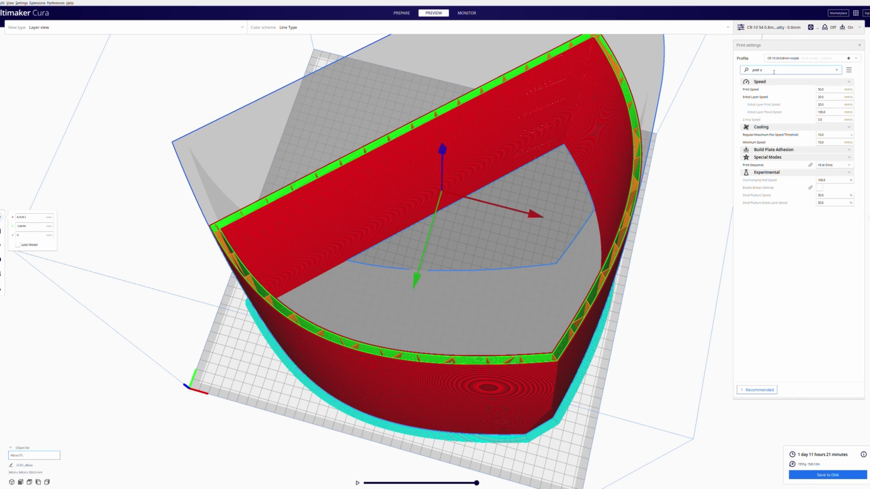
left_click_drag(774, 72, 750, 70)
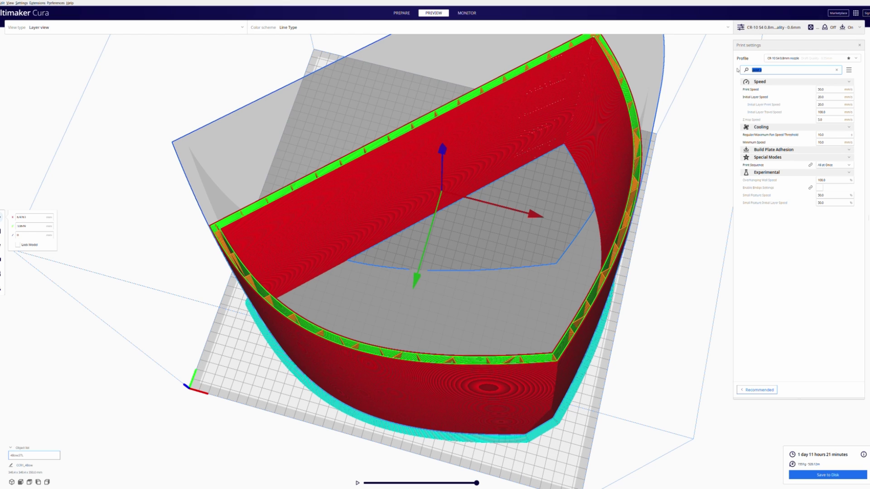